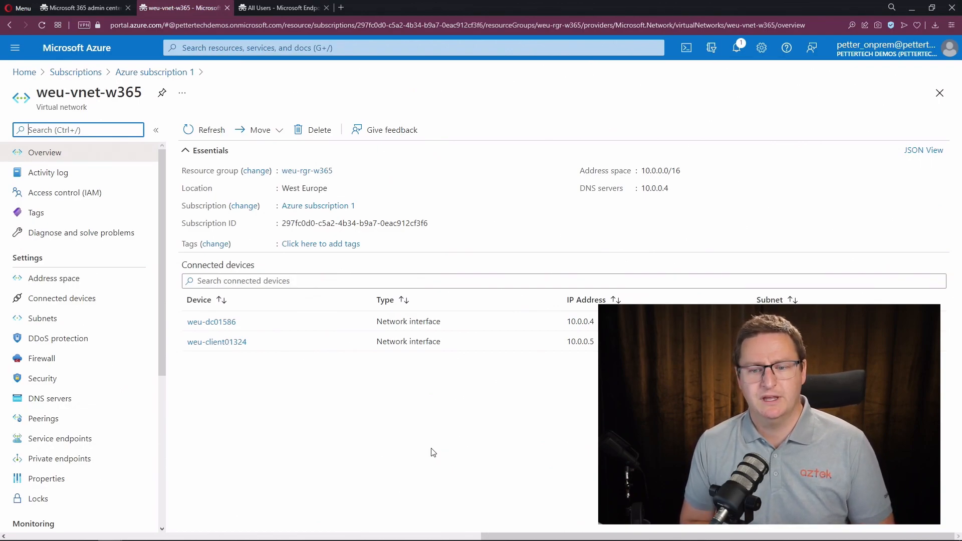
- Open the Devices > Windows 365 overview page in Endpoint Manager
{"action": "left_click", "coordinate": [57, 401]}
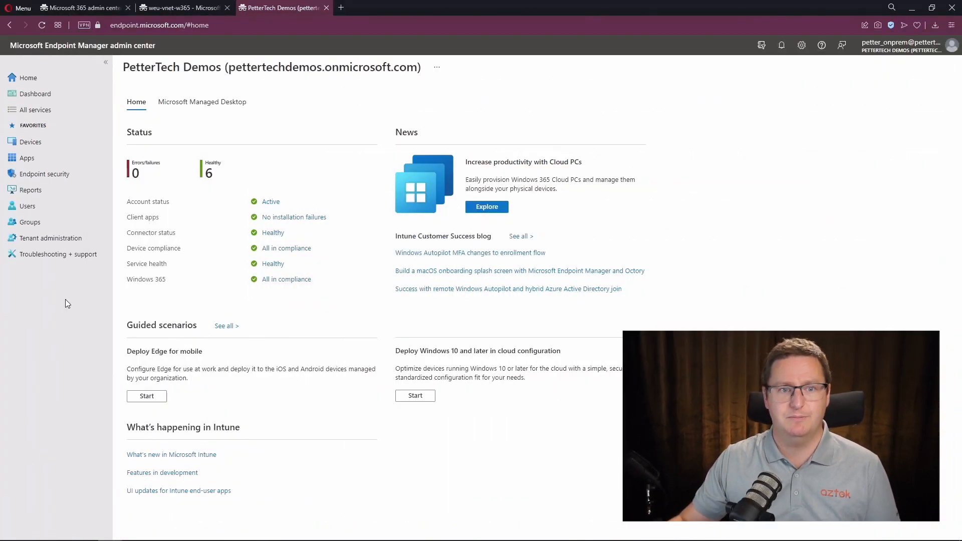
{"action": "left_click", "coordinate": [53, 142]}
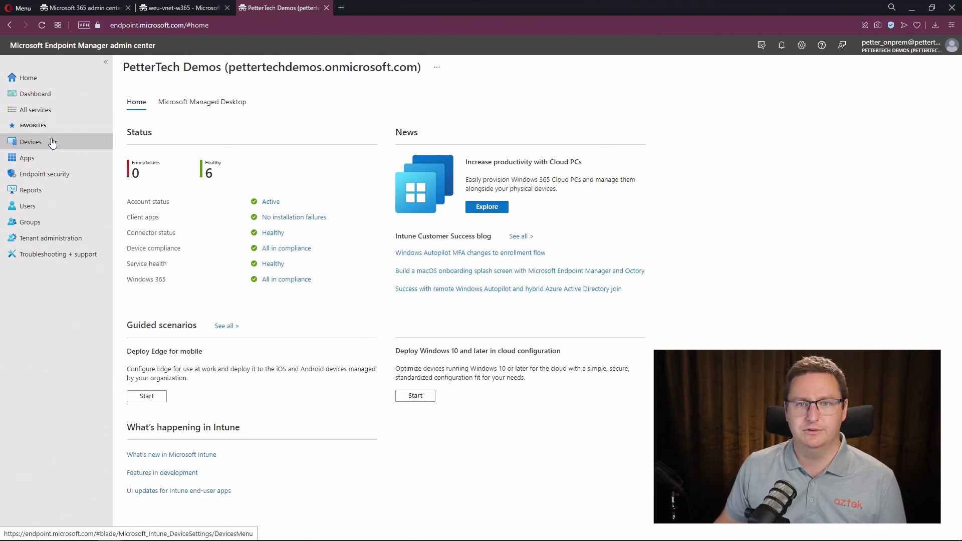
{"action": "left_click", "coordinate": [176, 239]}
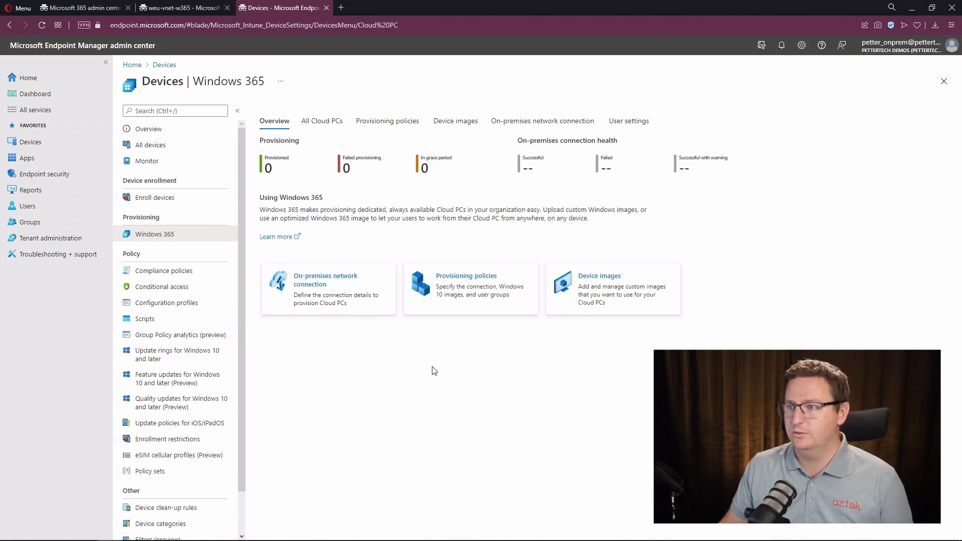
- Begin a new connection from the On-premises network connection list
{"action": "left_click", "coordinate": [519, 123]}
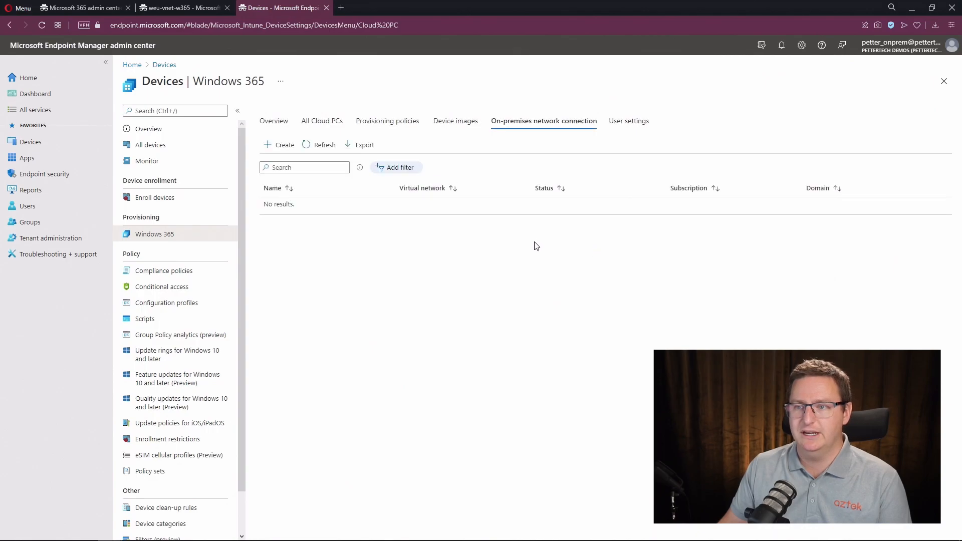
{"action": "left_click", "coordinate": [283, 145]}
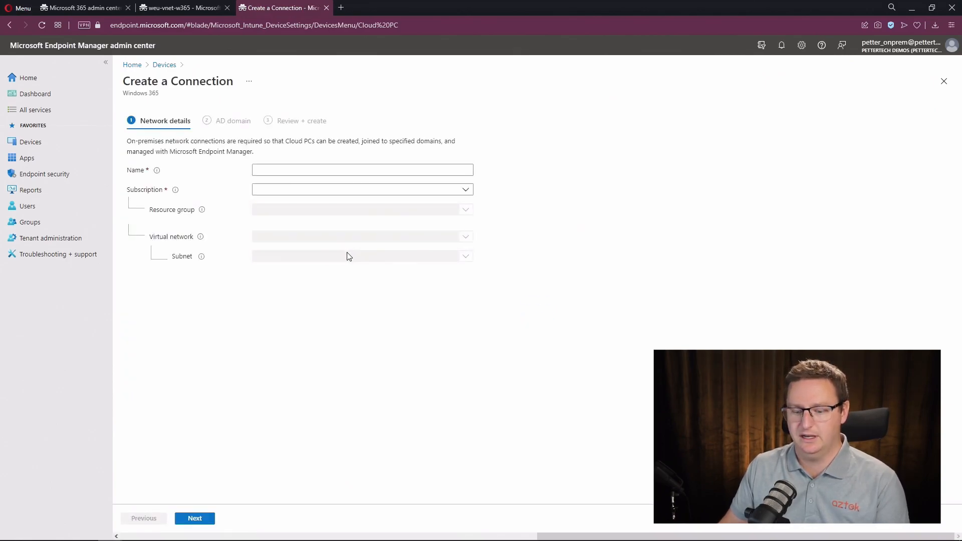
- Name it w365 on Azure subscription 1, weu-rgr-w365, weu-vnet-w365, subnet weu-vnet-w365-snet1, then continue
{"action": "left_click", "coordinate": [302, 171]}
{"action": "type", "text": "w365"}
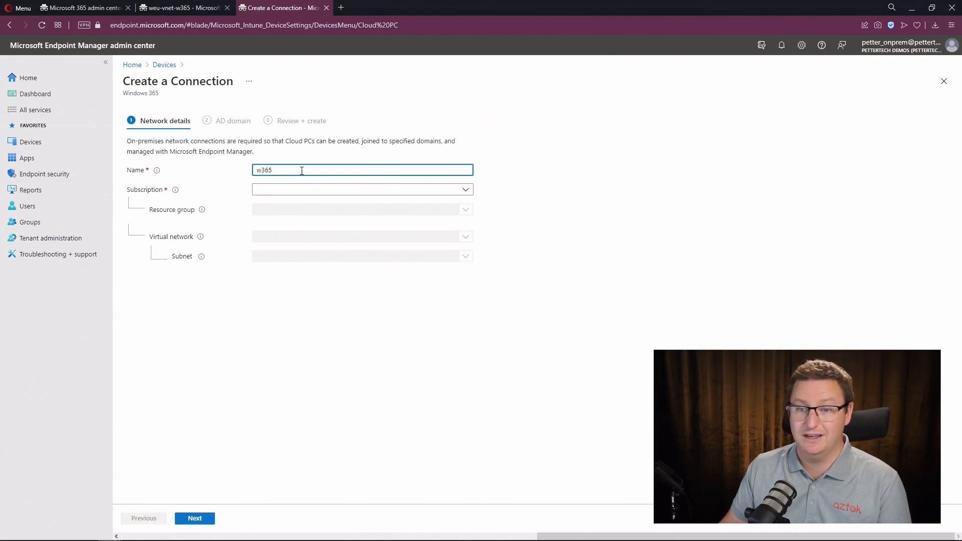
{"action": "left_click", "coordinate": [395, 190]}
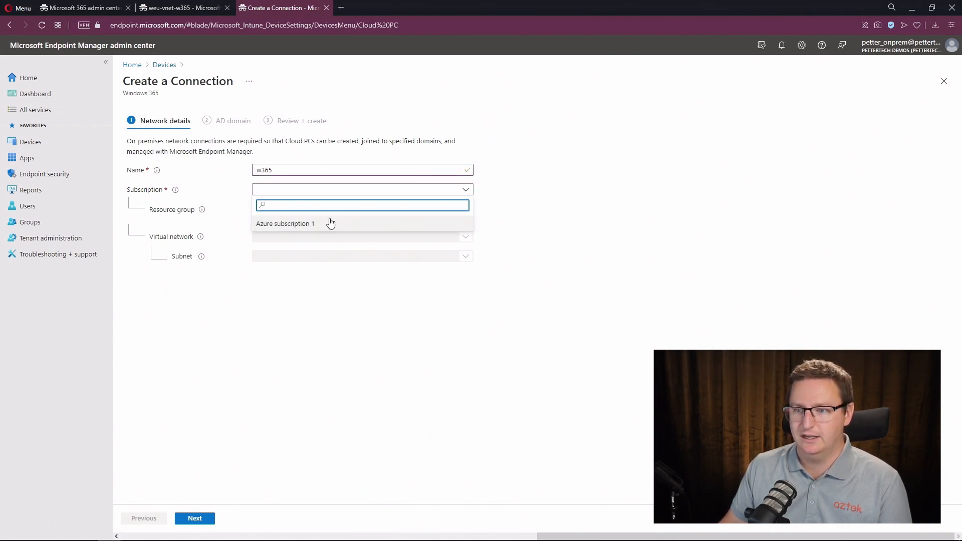
{"action": "left_click", "coordinate": [306, 222]}
{"action": "left_click", "coordinate": [335, 211]}
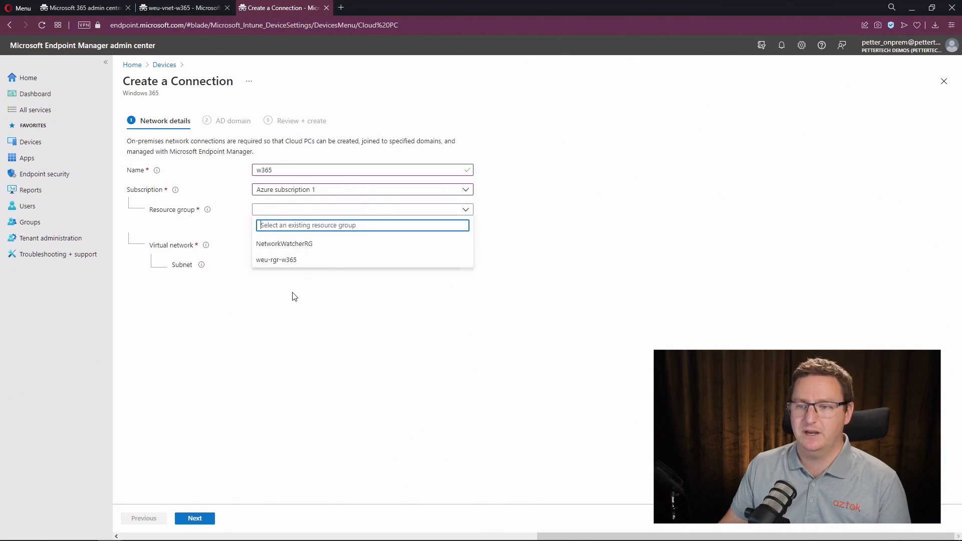
{"action": "left_click", "coordinate": [338, 261]}
{"action": "left_click", "coordinate": [339, 245]}
{"action": "left_click", "coordinate": [318, 259]}
{"action": "left_click", "coordinate": [306, 265]}
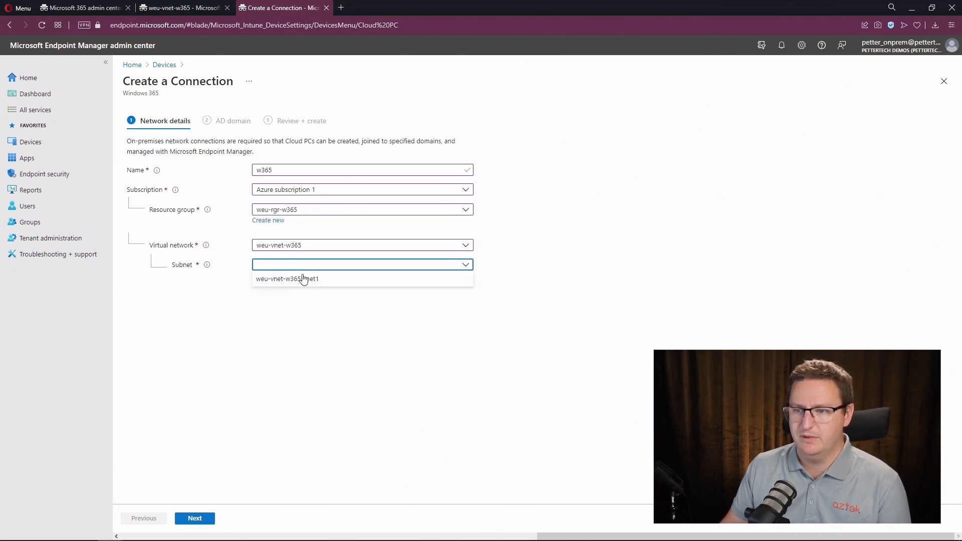
{"action": "left_click", "coordinate": [307, 279]}
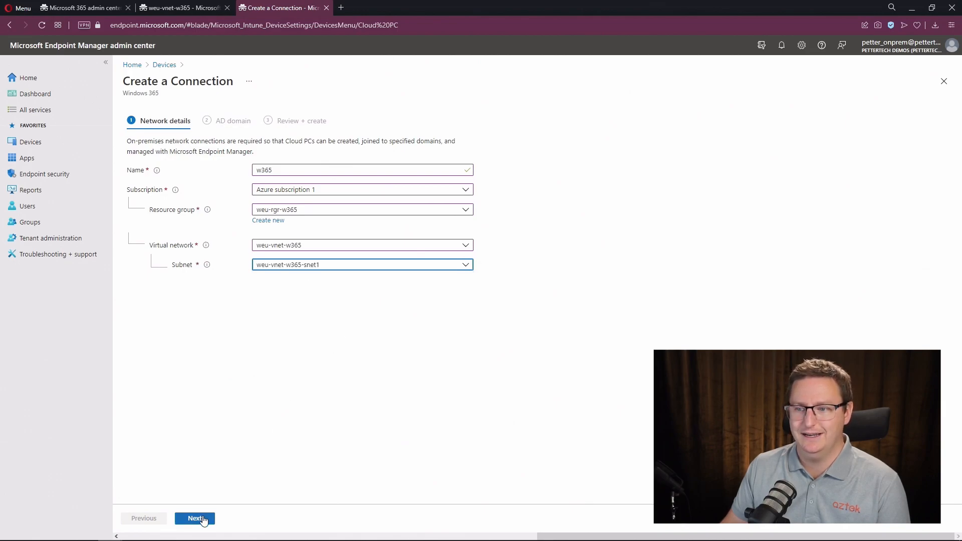
{"action": "left_click", "coordinate": [204, 519]}
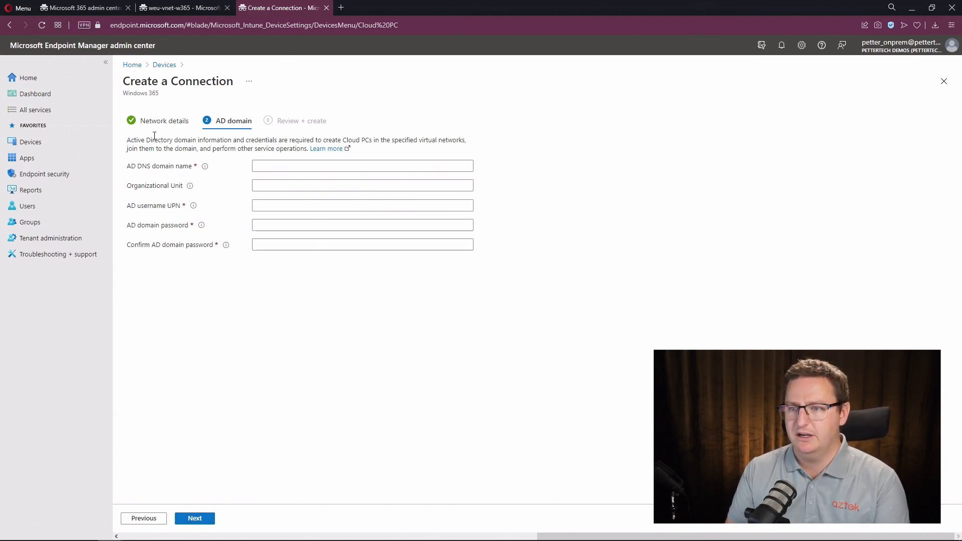
- Enter AD domain demo.pettertech.com, the domain account's UPN and password twice, then continue to review
{"action": "left_click", "coordinate": [285, 164]}
{"action": "type", "text": "demo."}
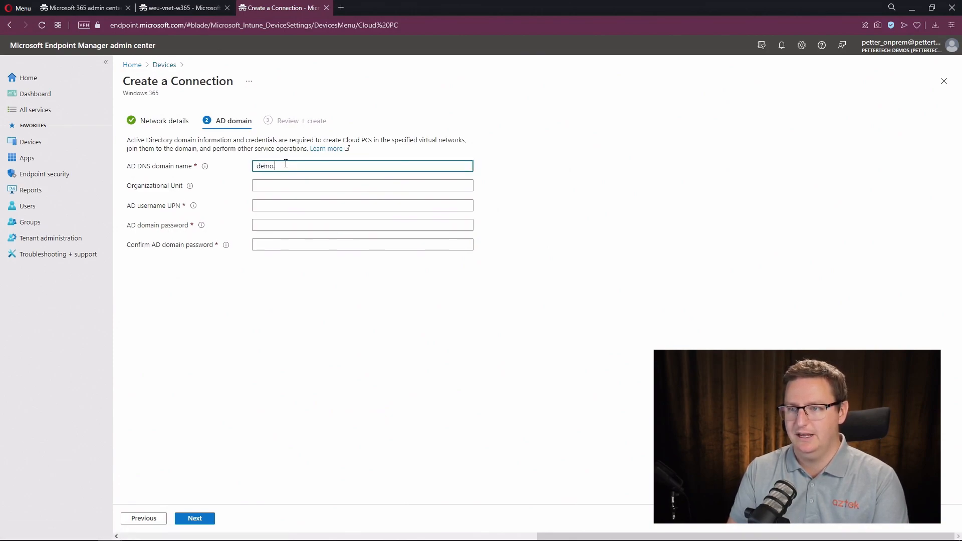
{"action": "type", "text": "pett"}
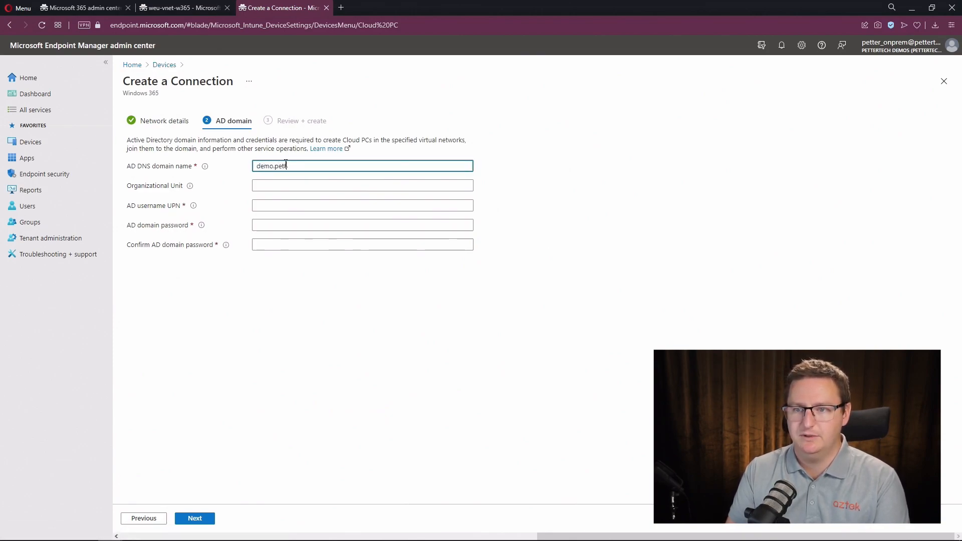
{"action": "type", "text": "ertech.com"}
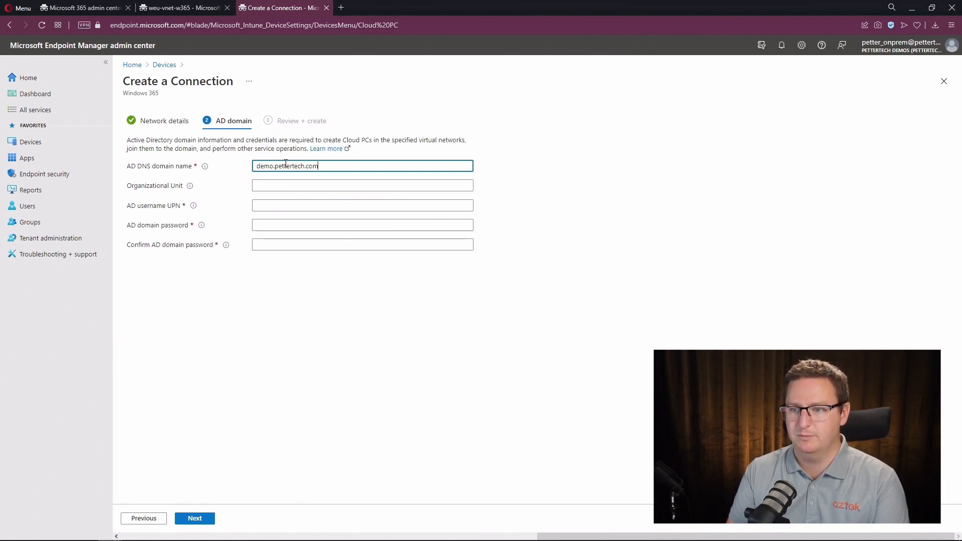
{"action": "key", "text": "Tab"}
{"action": "key", "text": "Tab"}
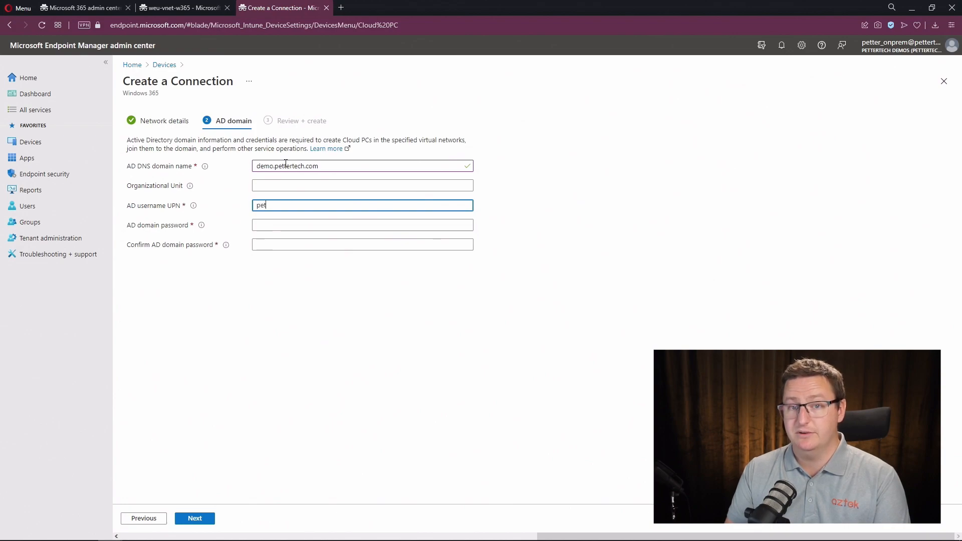
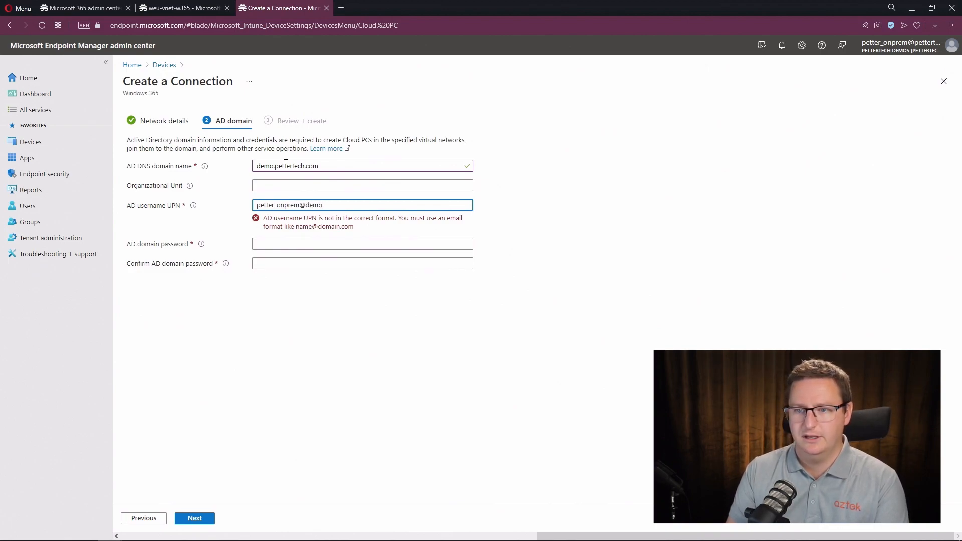
{"action": "key", "text": "Tab"}
{"action": "type", "text": "••••••••••••••"}
{"action": "key", "text": "Tab"}
{"action": "type", "text": "•••••••••••••••"}
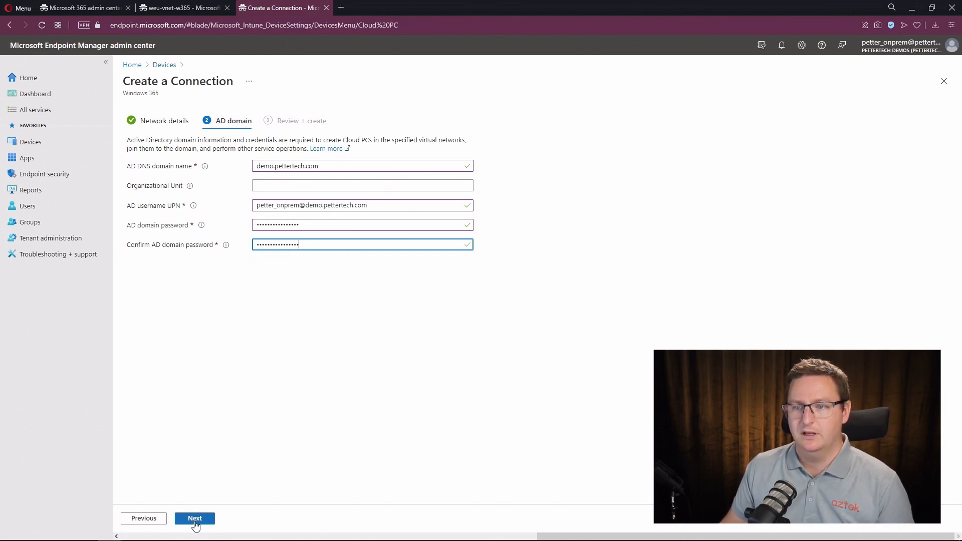
{"action": "left_click", "coordinate": [195, 521]}
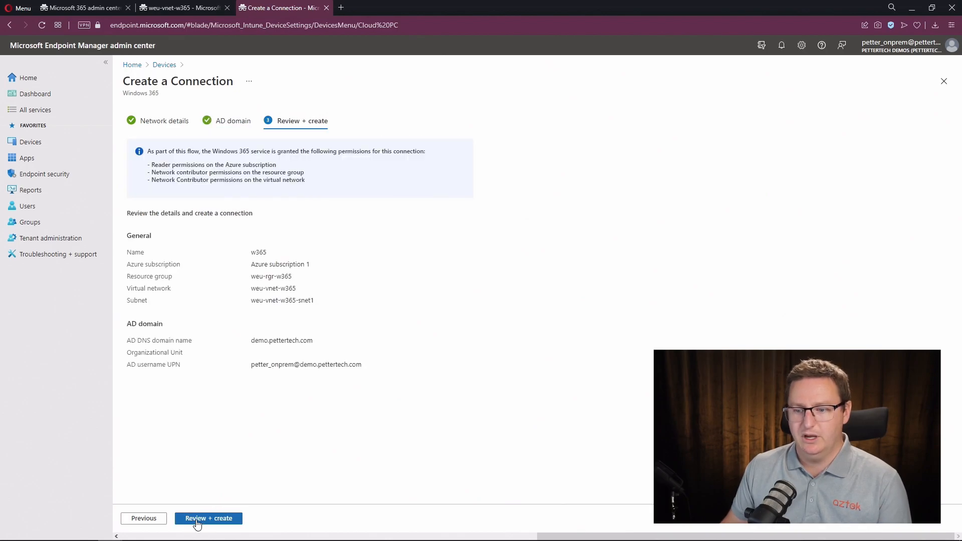
- Create the w365 connection and open its 'Checks successful with warnings' health results
{"action": "left_click", "coordinate": [227, 519]}
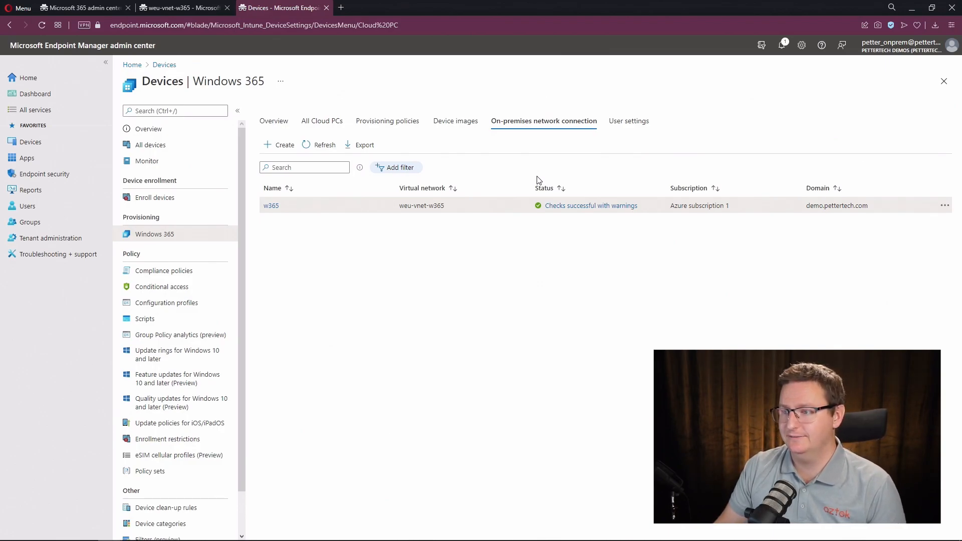
{"action": "left_click", "coordinate": [575, 209]}
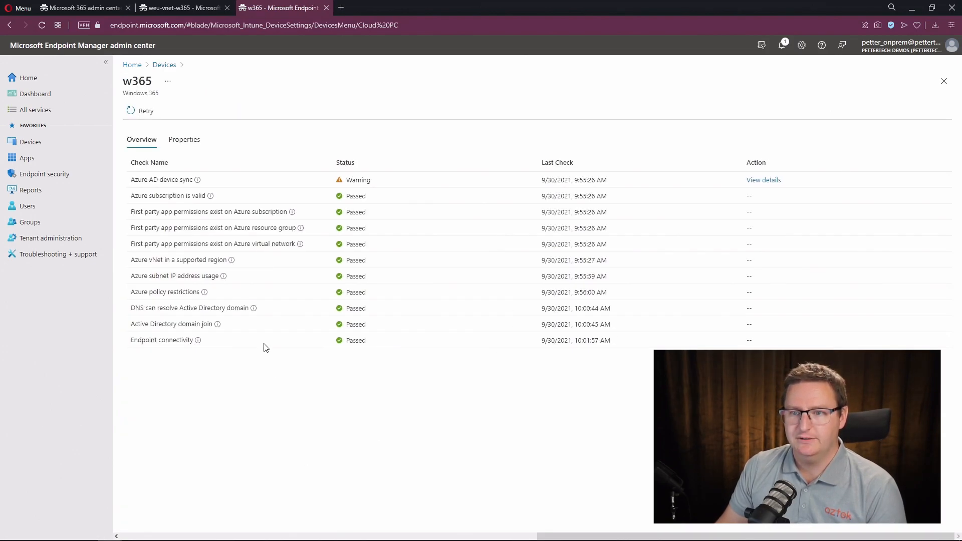
- View and close the details of the Azure AD device sync warning
{"action": "mouse_move", "coordinate": [198, 182]}
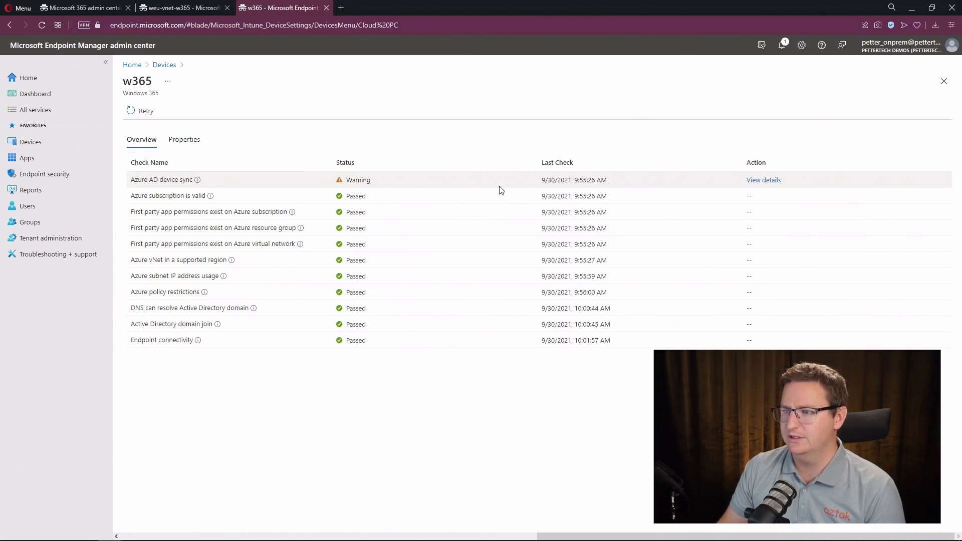
{"action": "left_click", "coordinate": [760, 181]}
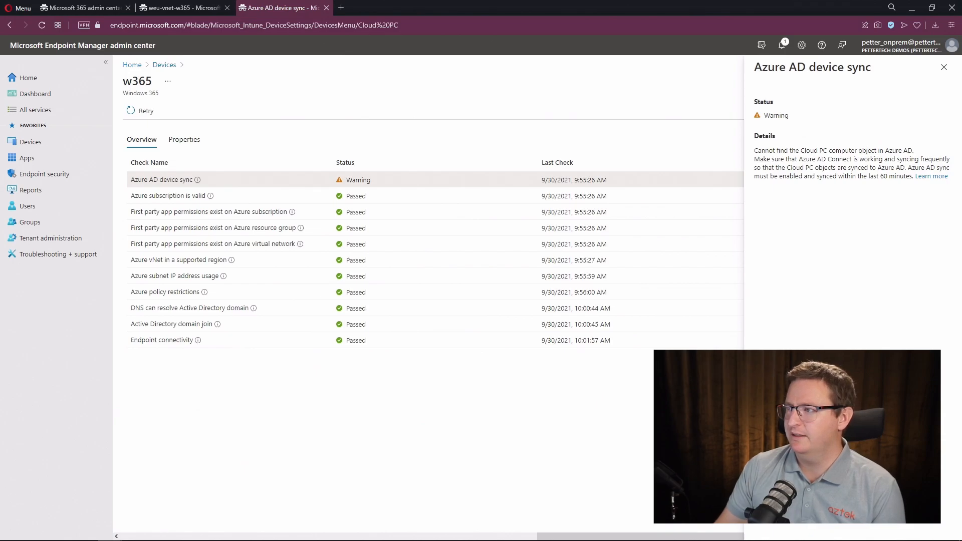
{"action": "left_click", "coordinate": [943, 68]}
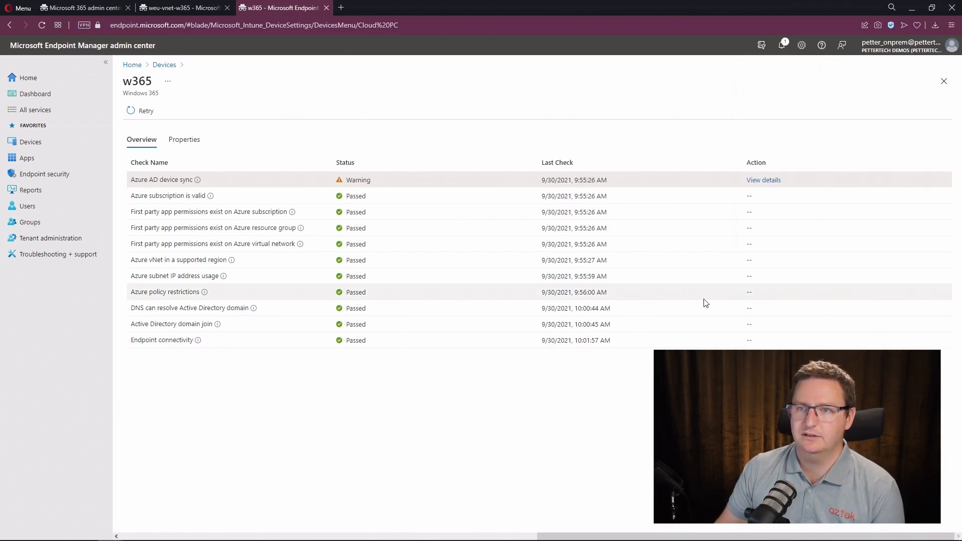
- Go back to Windows 365 and start a new provisioning policy
{"action": "left_click", "coordinate": [173, 68]}
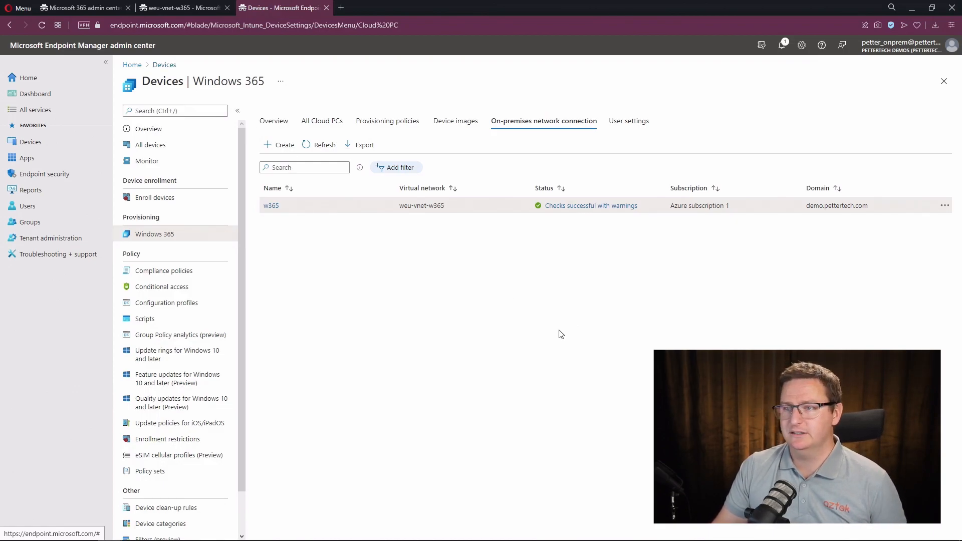
{"action": "left_click", "coordinate": [393, 126]}
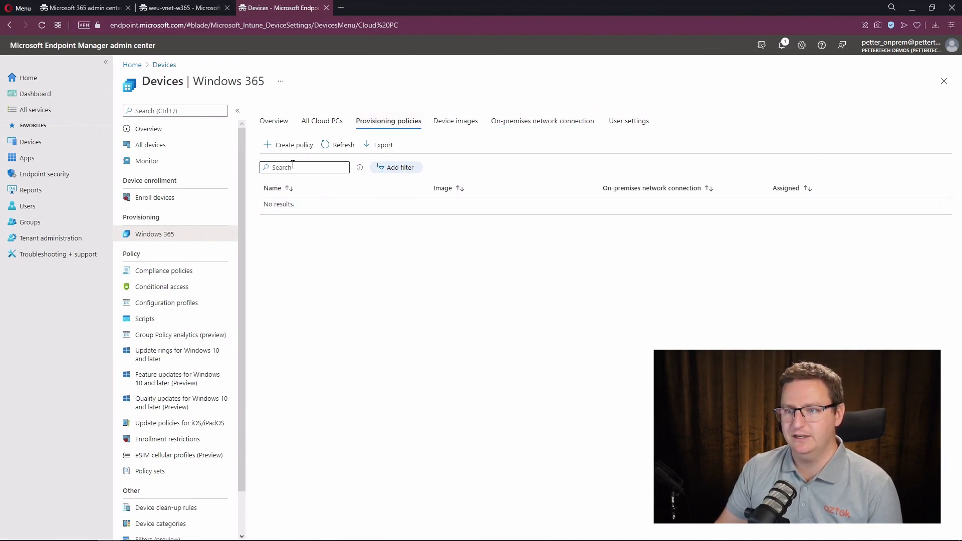
{"action": "left_click", "coordinate": [284, 145]}
- Name the policy 'w365-def', select the w365 network connection, and go to the Image step
{"action": "left_click", "coordinate": [272, 165]}
{"action": "type", "text": "w365"}
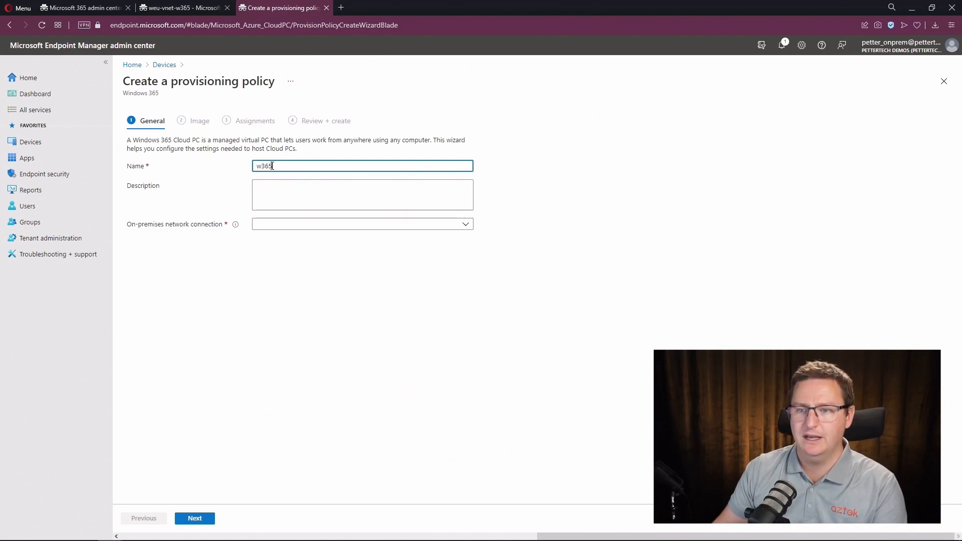
{"action": "type", "text": "-def"}
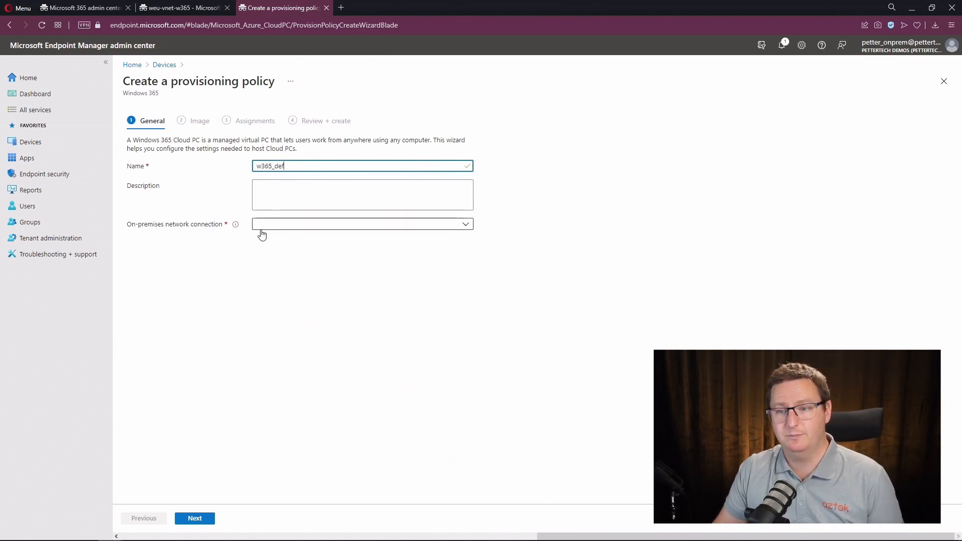
{"action": "left_click", "coordinate": [268, 225]}
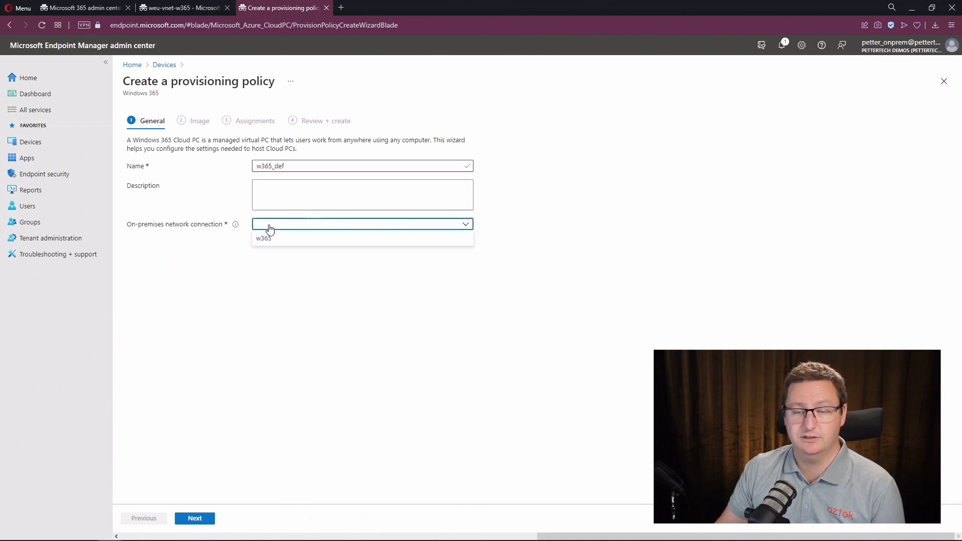
{"action": "left_click", "coordinate": [292, 241]}
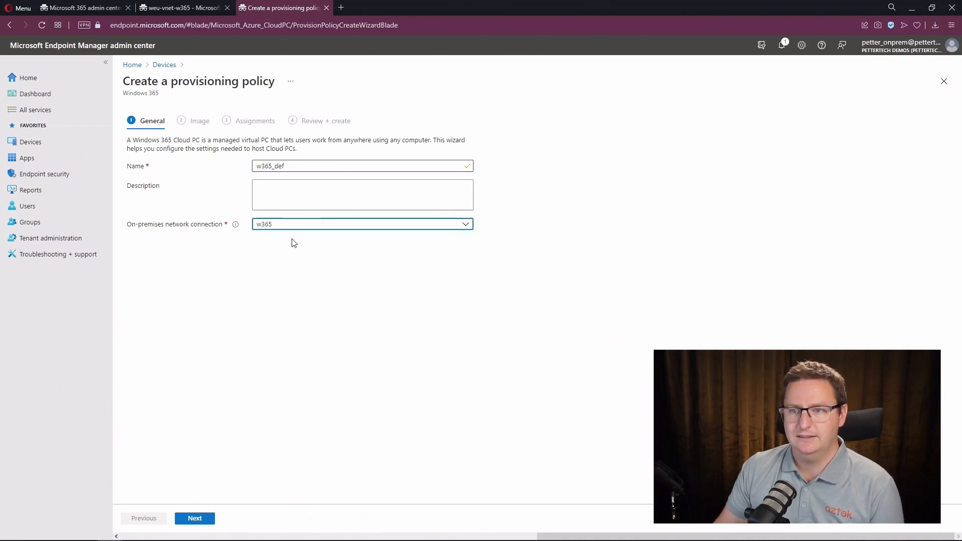
{"action": "left_click", "coordinate": [205, 520]}
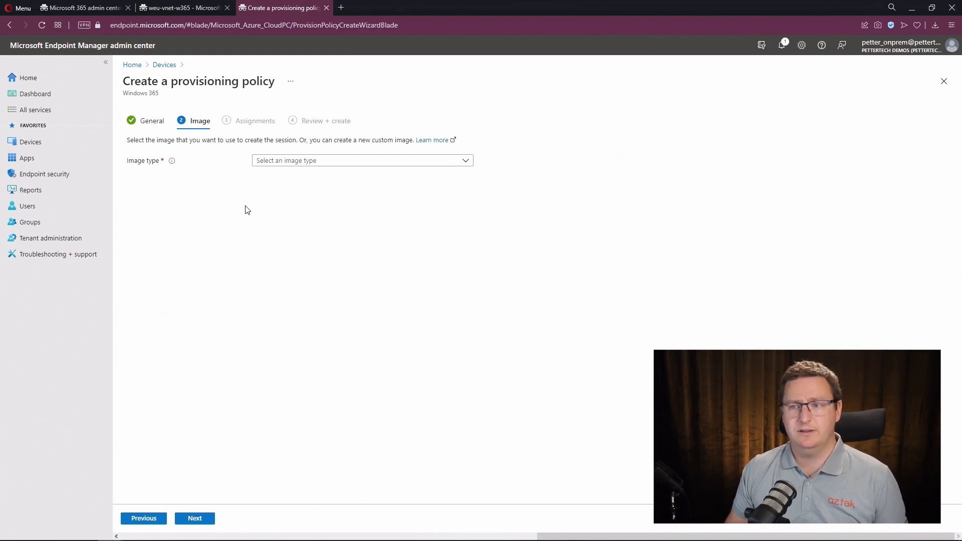
- Set a gallery image: Windows 10 Enterprise + Microsoft 365 Apps 21H1
{"action": "left_click", "coordinate": [309, 160]}
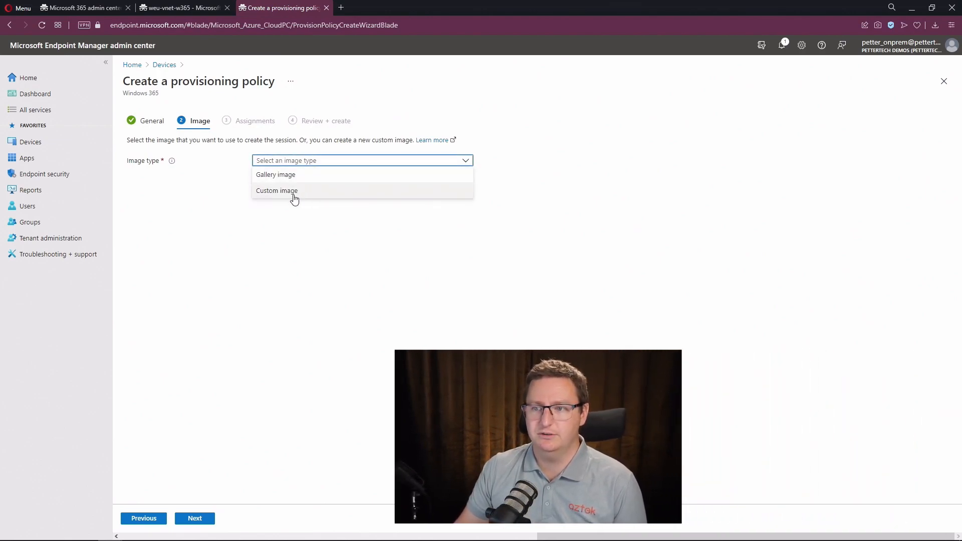
{"action": "left_click", "coordinate": [299, 175]}
{"action": "left_click", "coordinate": [265, 181]}
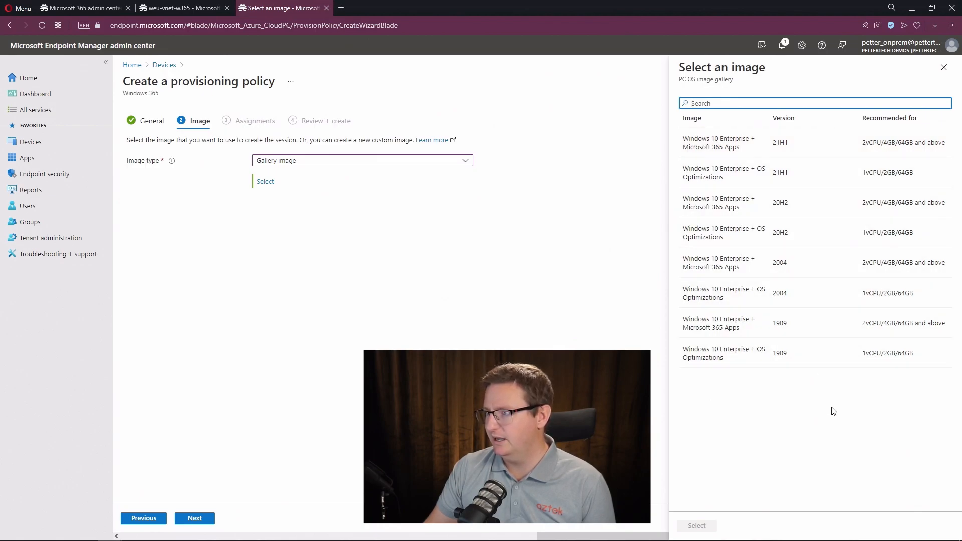
{"action": "left_click", "coordinate": [752, 144]}
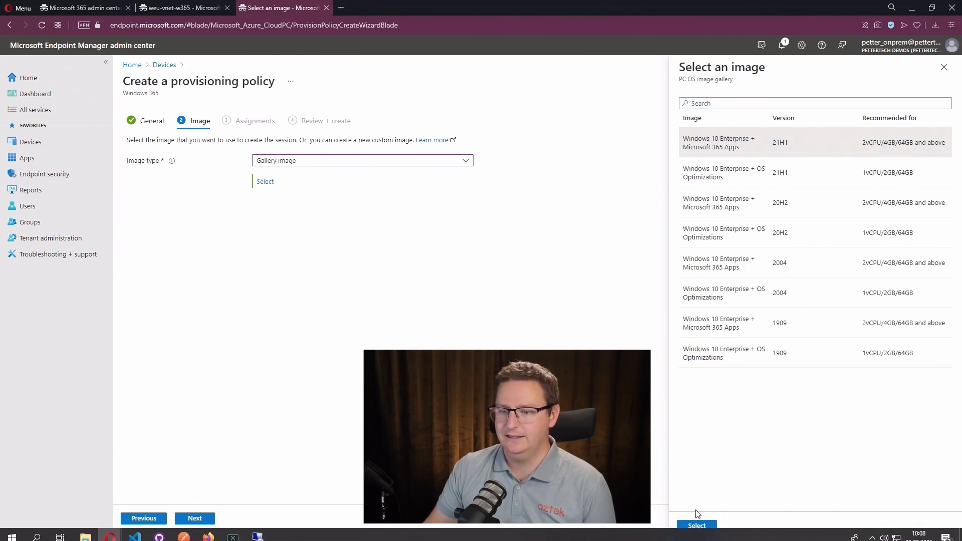
{"action": "left_click", "coordinate": [696, 526]}
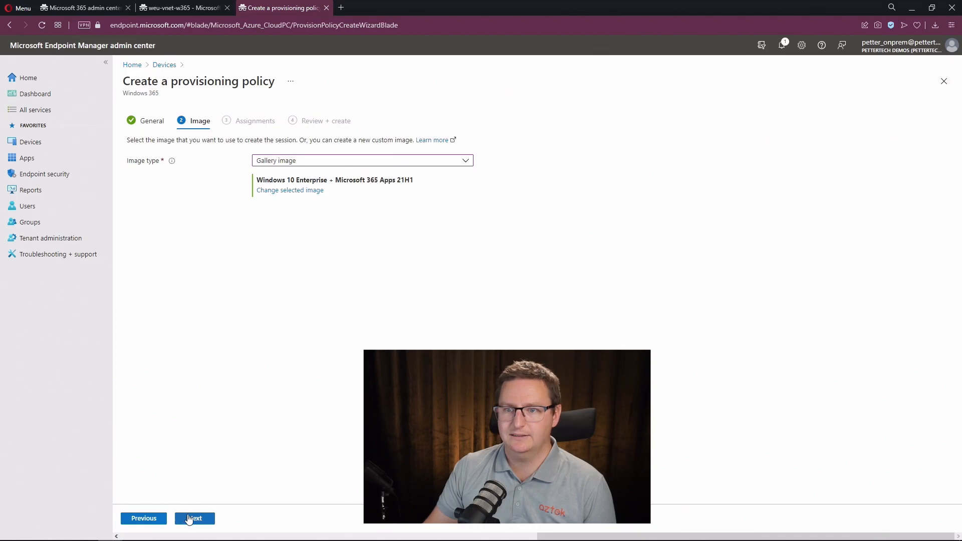
- Assign the policy to the All Company group and advance to Review + create
{"action": "left_click", "coordinate": [196, 519]}
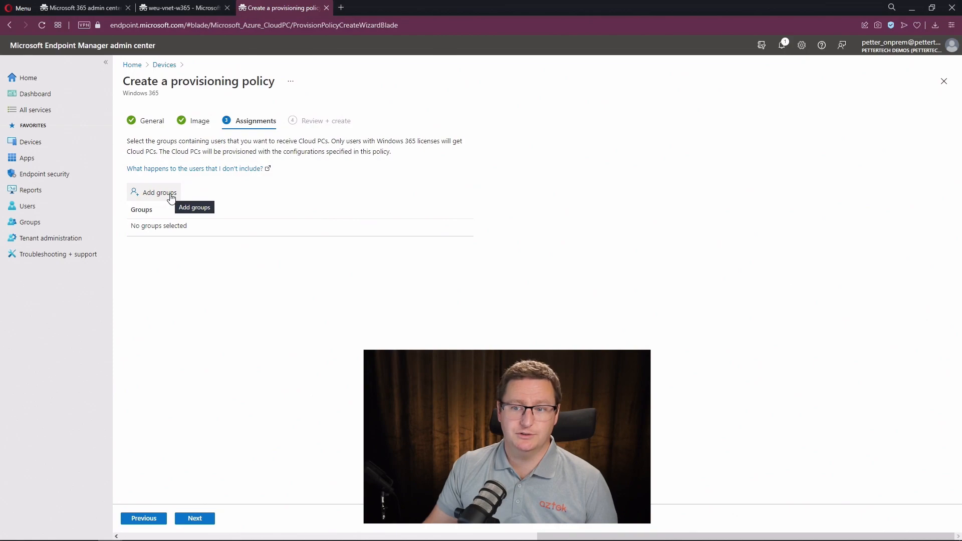
{"action": "left_click", "coordinate": [171, 197]}
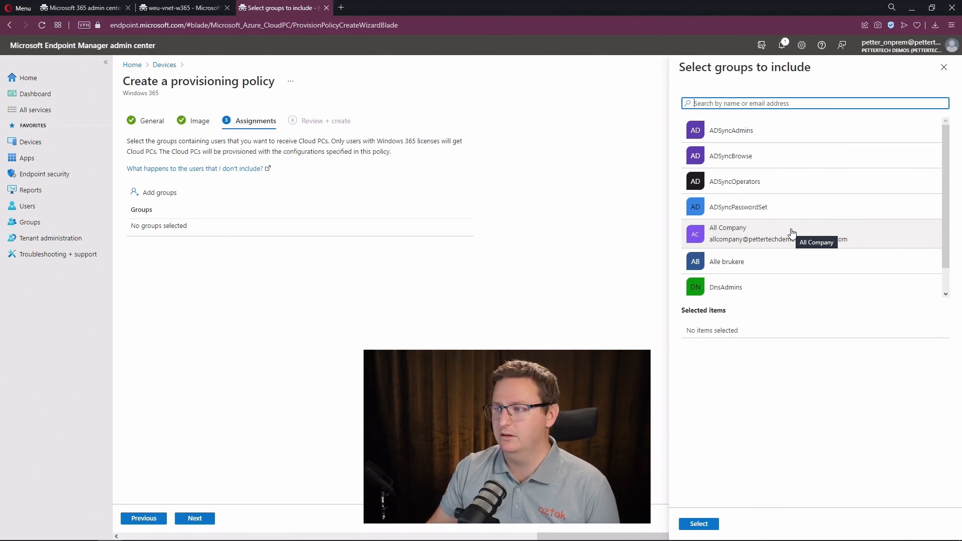
{"action": "left_click", "coordinate": [790, 233]}
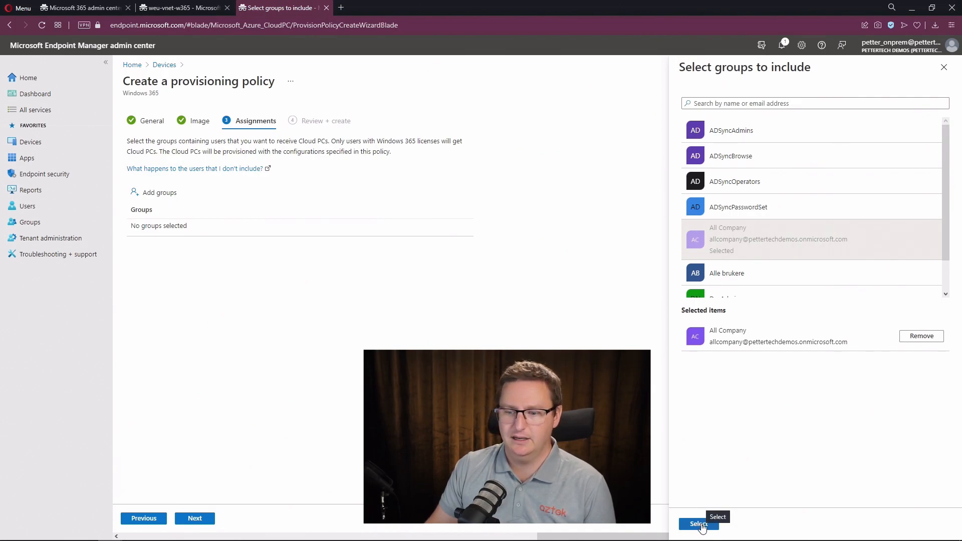
{"action": "left_click", "coordinate": [700, 524]}
{"action": "left_click", "coordinate": [205, 519]}
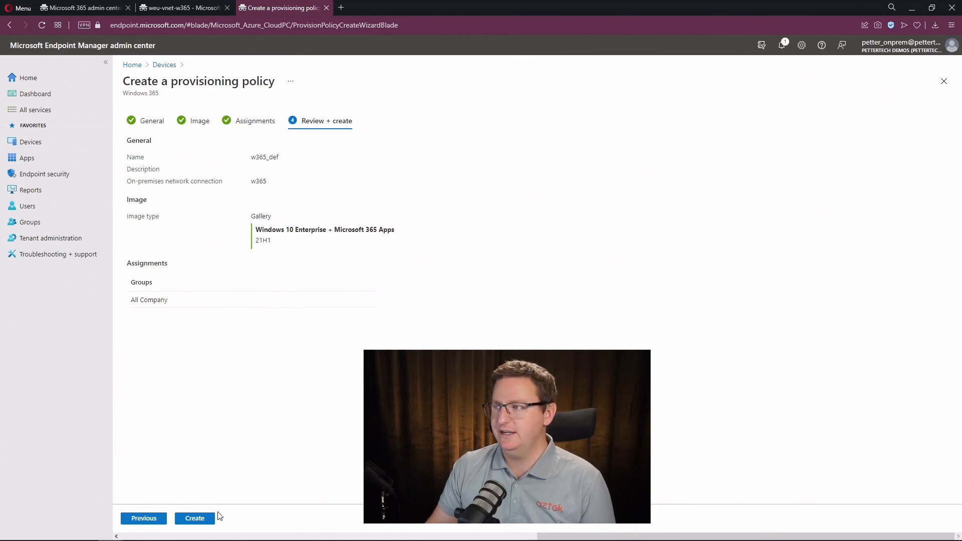
- Confirm creation of the w365_def provisioning policy
{"action": "left_click", "coordinate": [204, 519]}
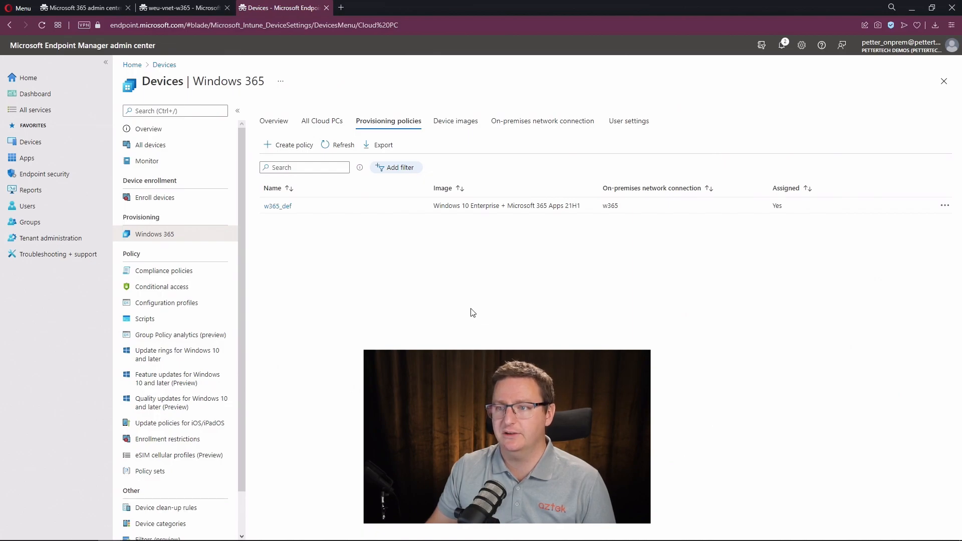
- List all Cloud PCs to confirm the w365_def Cloud PC shows as provisioned
{"action": "left_click", "coordinate": [321, 123]}
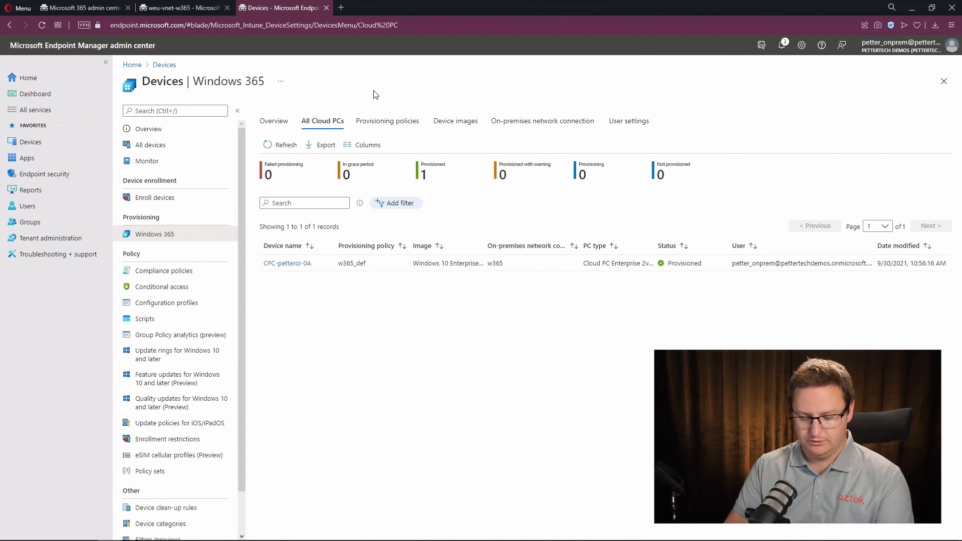
{"action": "left_click", "coordinate": [340, 7]}
- Go to windows365.microsoft.com, skip the intro pages, and open the w365_def Cloud PC in the browser
{"action": "type", "text": "windows365.microsoft.com"}
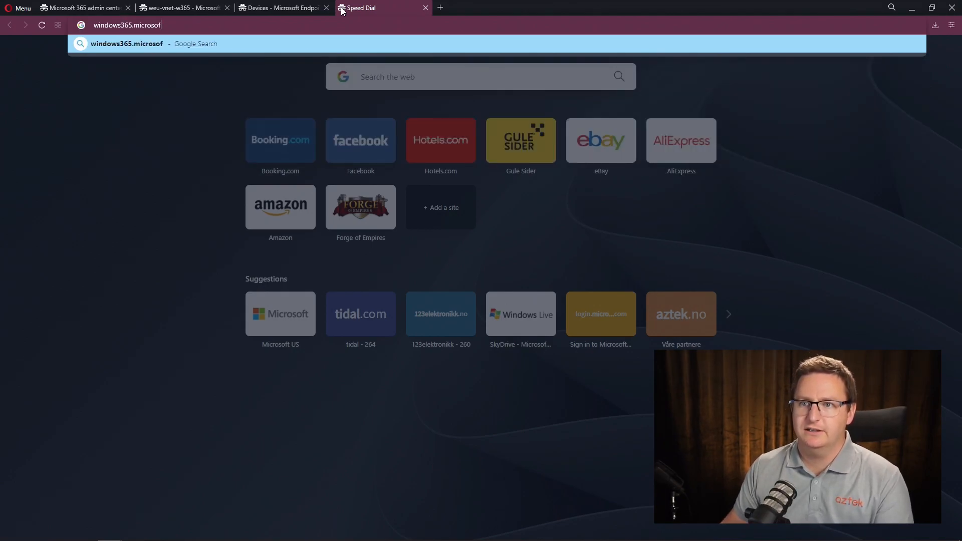
{"action": "key", "text": "Return"}
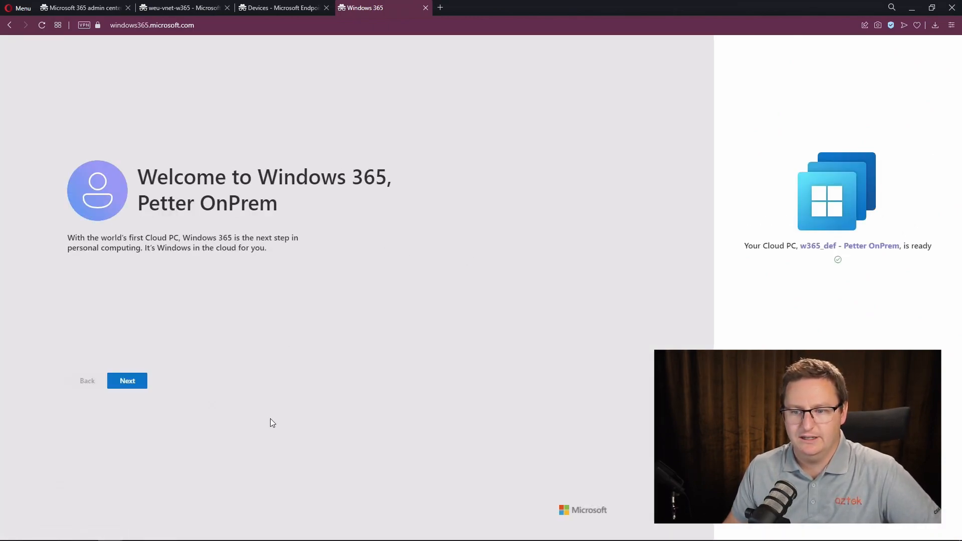
{"action": "left_click", "coordinate": [136, 390]}
{"action": "left_click", "coordinate": [136, 390]}
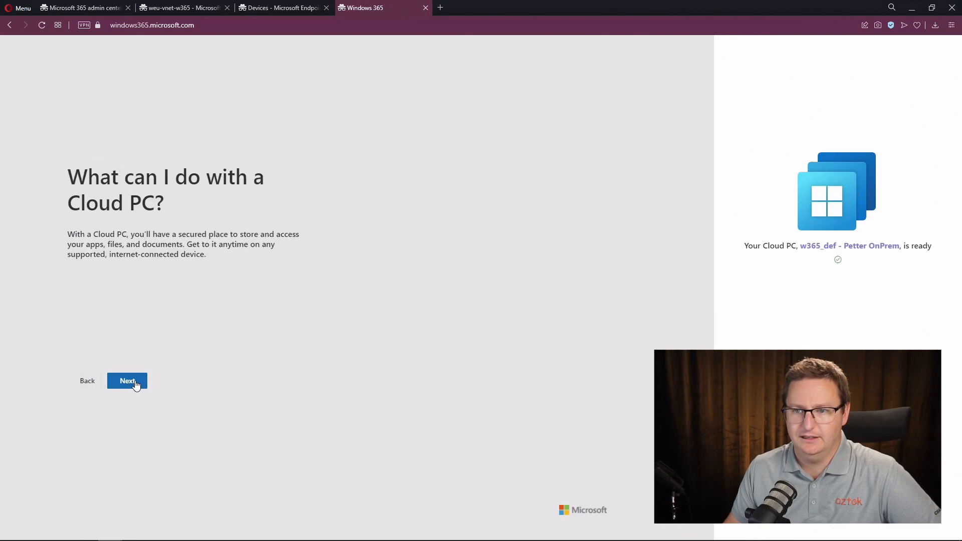
{"action": "left_click", "coordinate": [136, 390]}
{"action": "left_click", "coordinate": [136, 390]}
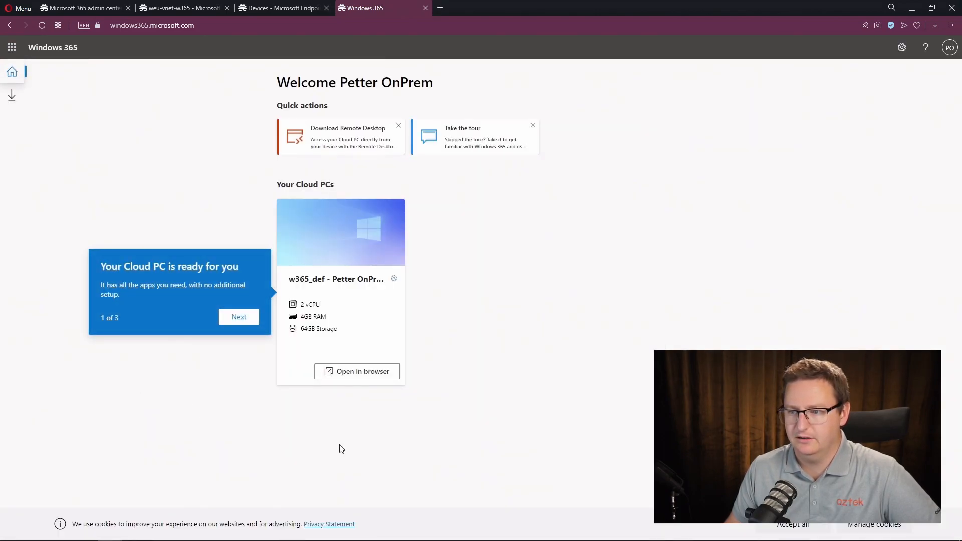
{"action": "left_click", "coordinate": [374, 378]}
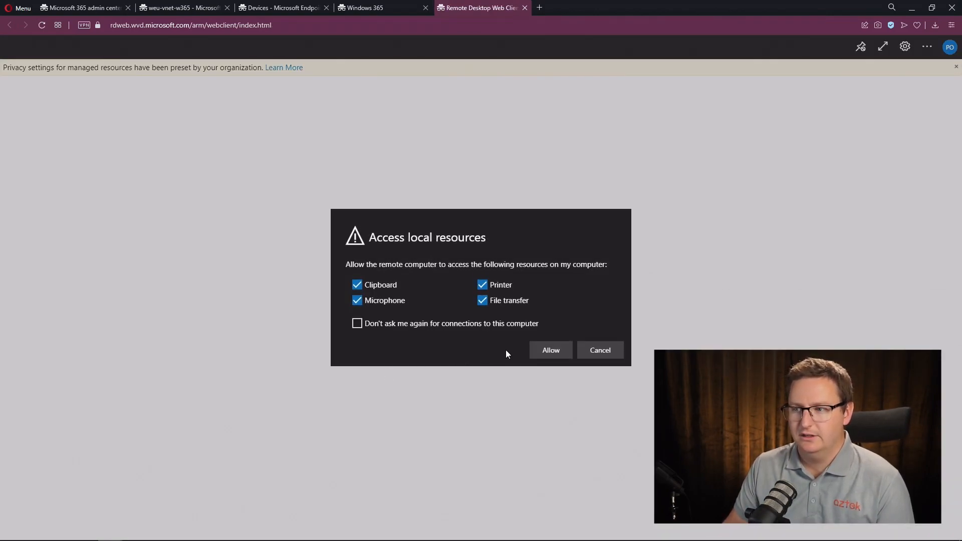
- Allow local resource access and sign in to the Cloud PC with the account password
{"action": "left_click", "coordinate": [549, 351]}
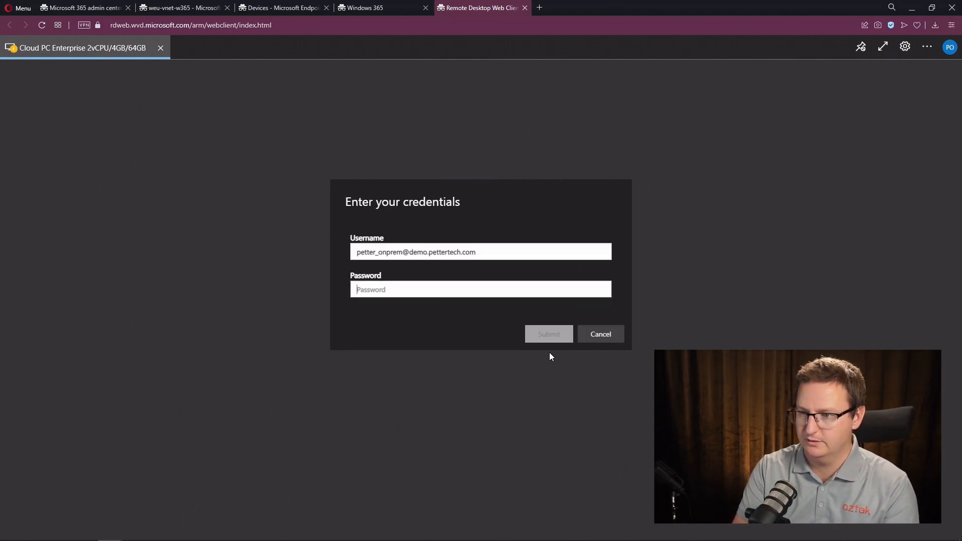
{"action": "type", "text": "•••••••••••••"}
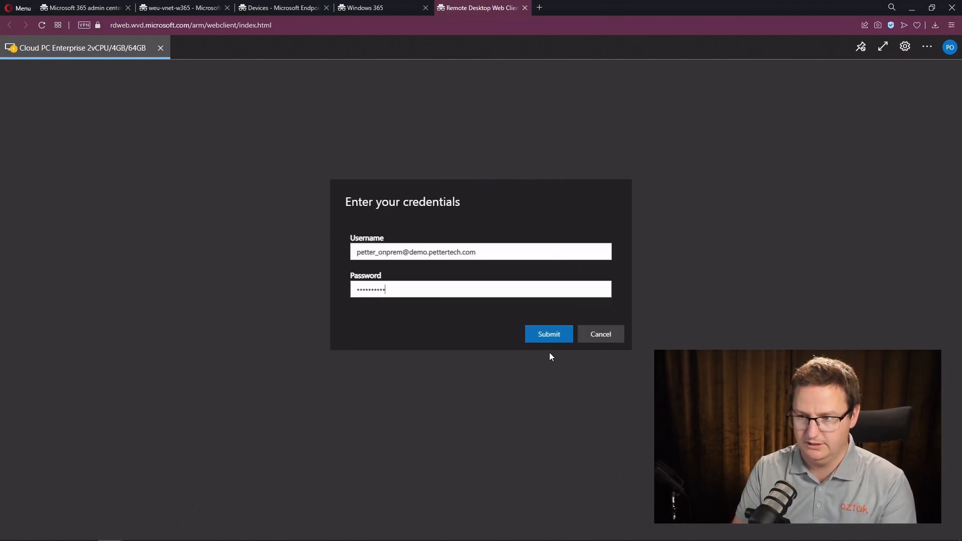
{"action": "key", "text": "Return"}
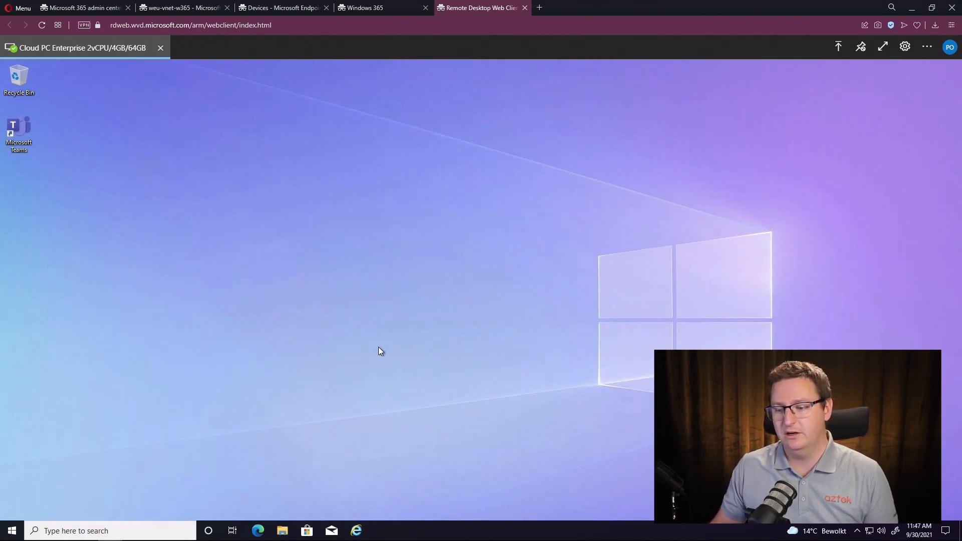
- In the Cloud PC's Internet Explorer, browse to 10.0.0.4 to show the IIS welcome page
{"action": "left_click", "coordinate": [358, 531]}
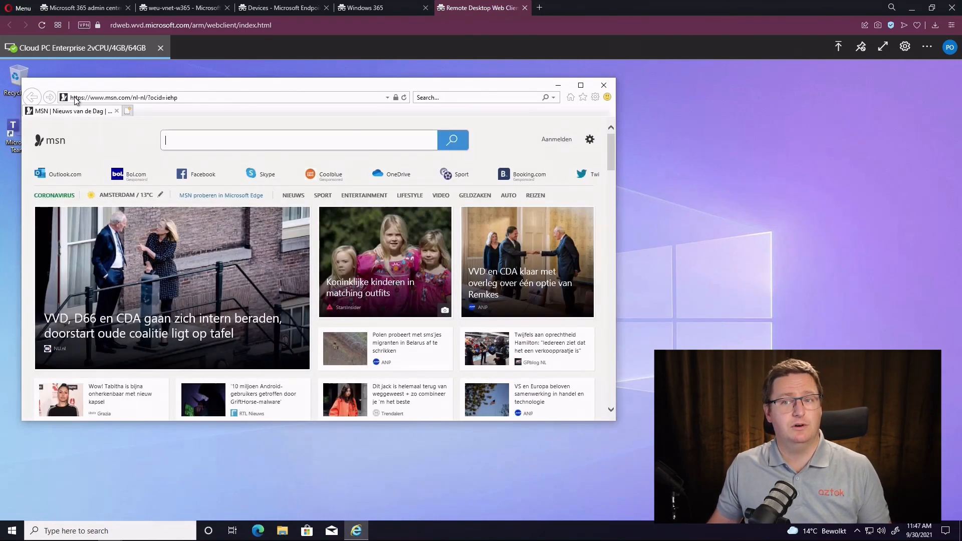
{"action": "left_click", "coordinate": [88, 101]}
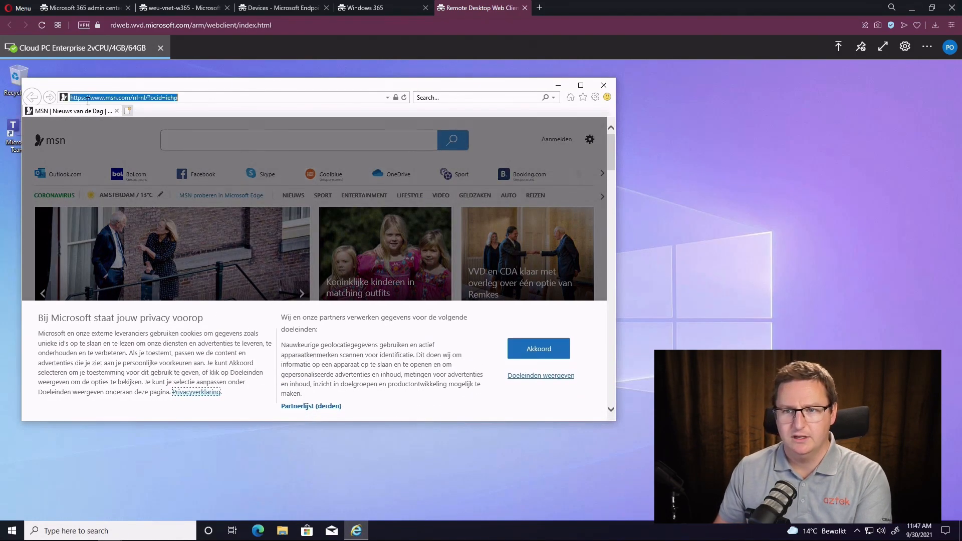
{"action": "type", "text": "10.0.0."}
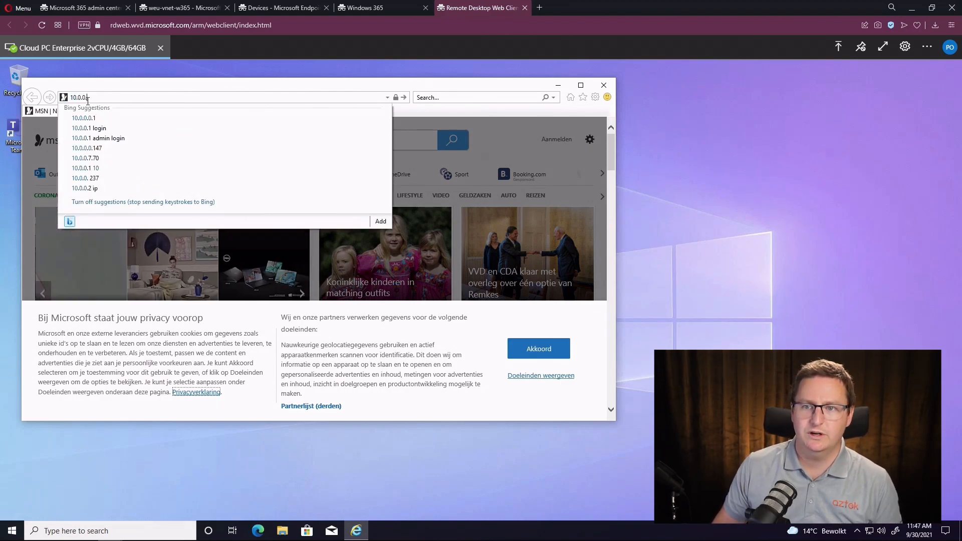
{"action": "type", "text": "4"}
{"action": "key", "text": "Return"}
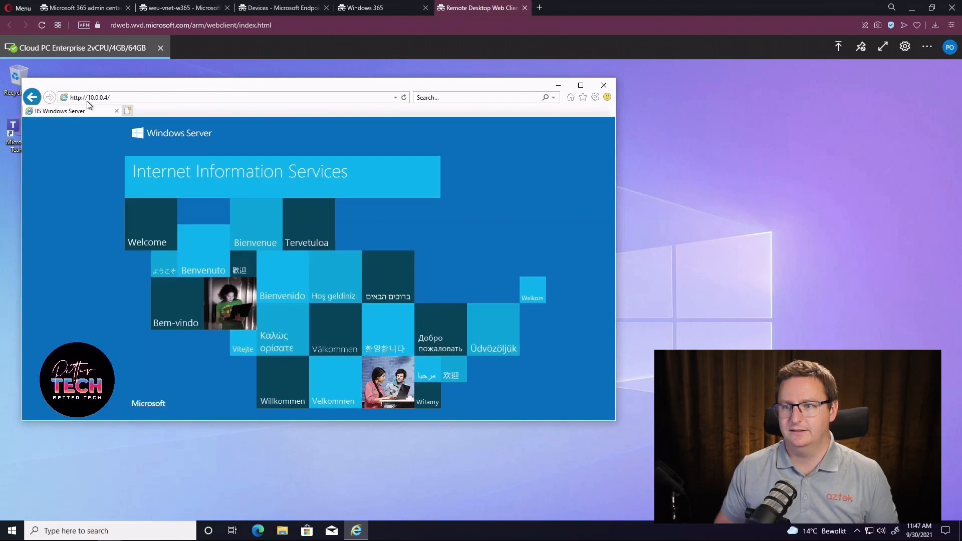